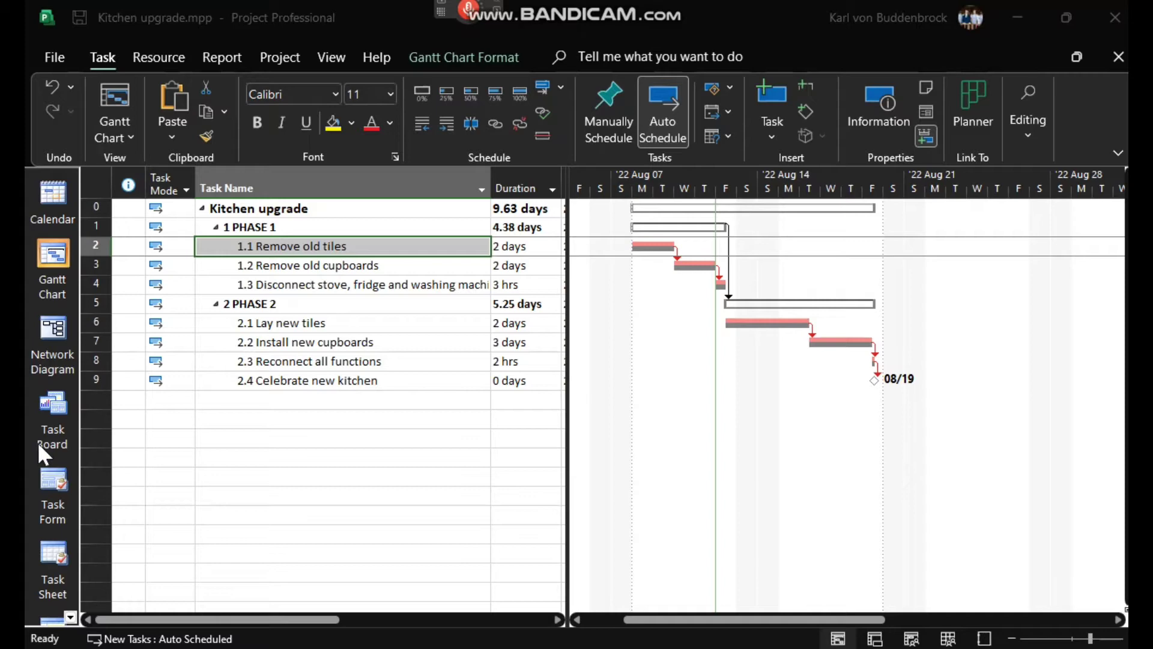
- Turn off Slack in Gantt Chart Format and glance at the Baseline list
{"action": "left_click", "coordinate": [54, 409]}
{"action": "left_click", "coordinate": [450, 58]}
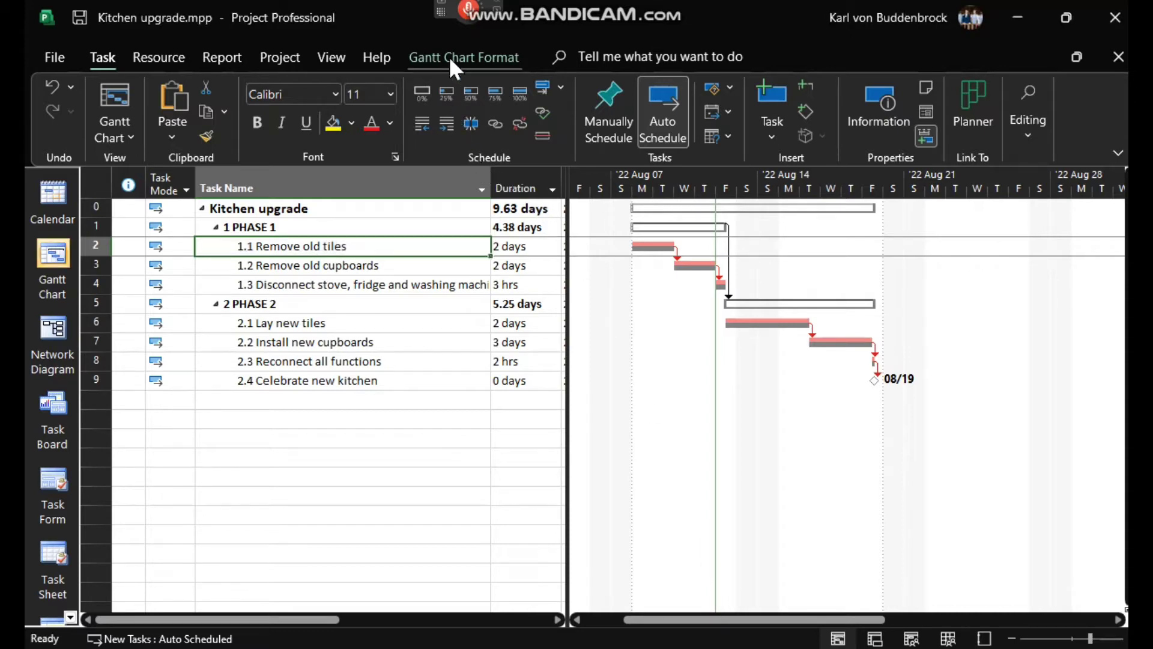
{"action": "left_click", "coordinate": [448, 55]}
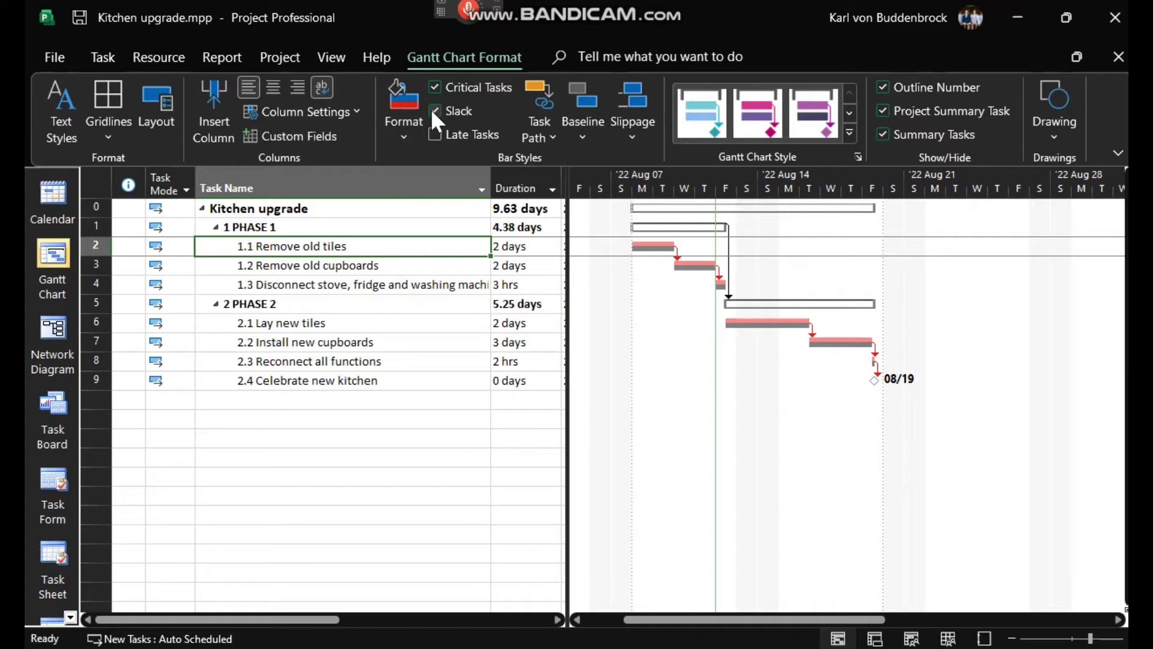
{"action": "left_click", "coordinate": [434, 111]}
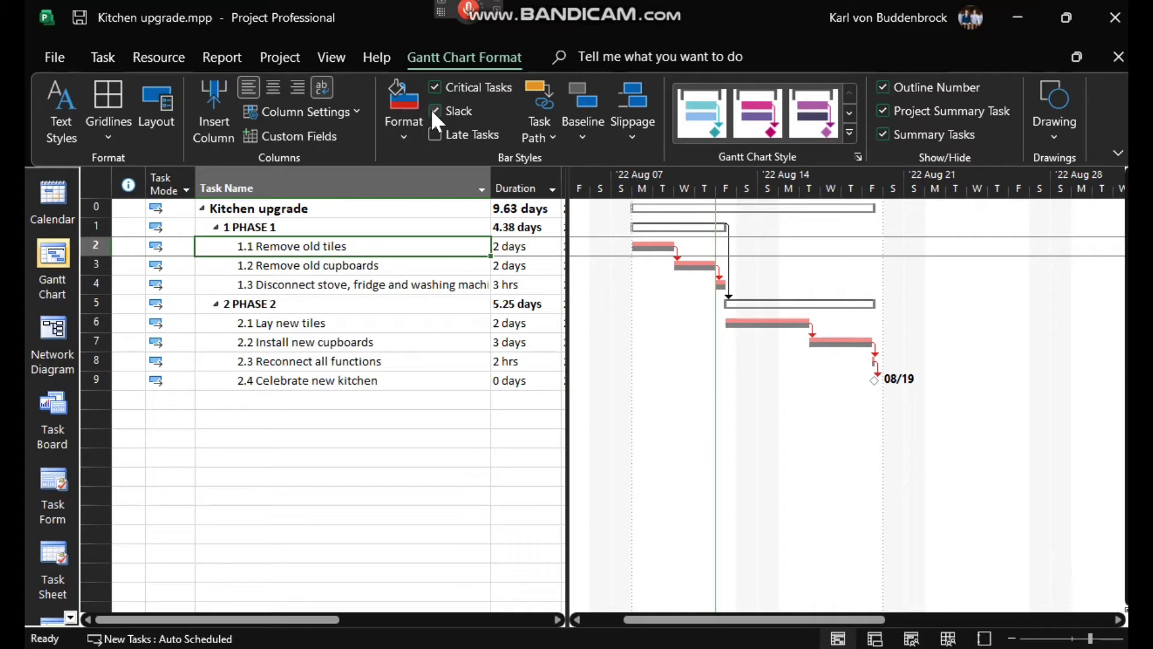
{"action": "left_click", "coordinate": [579, 124]}
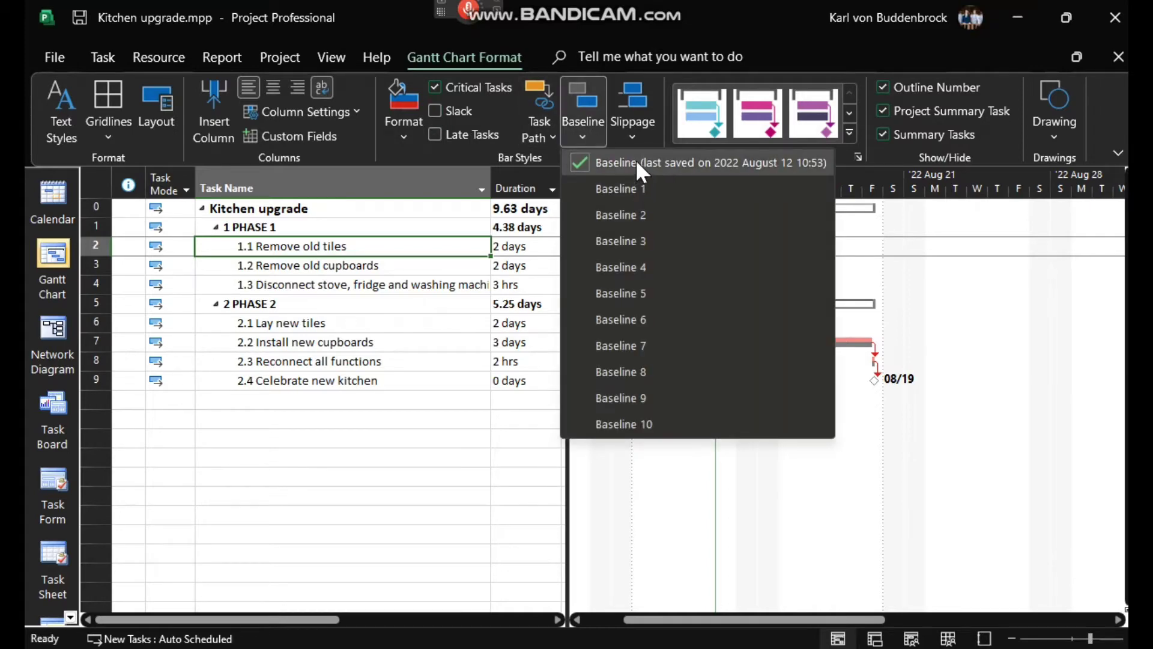
{"action": "left_click", "coordinate": [321, 246]}
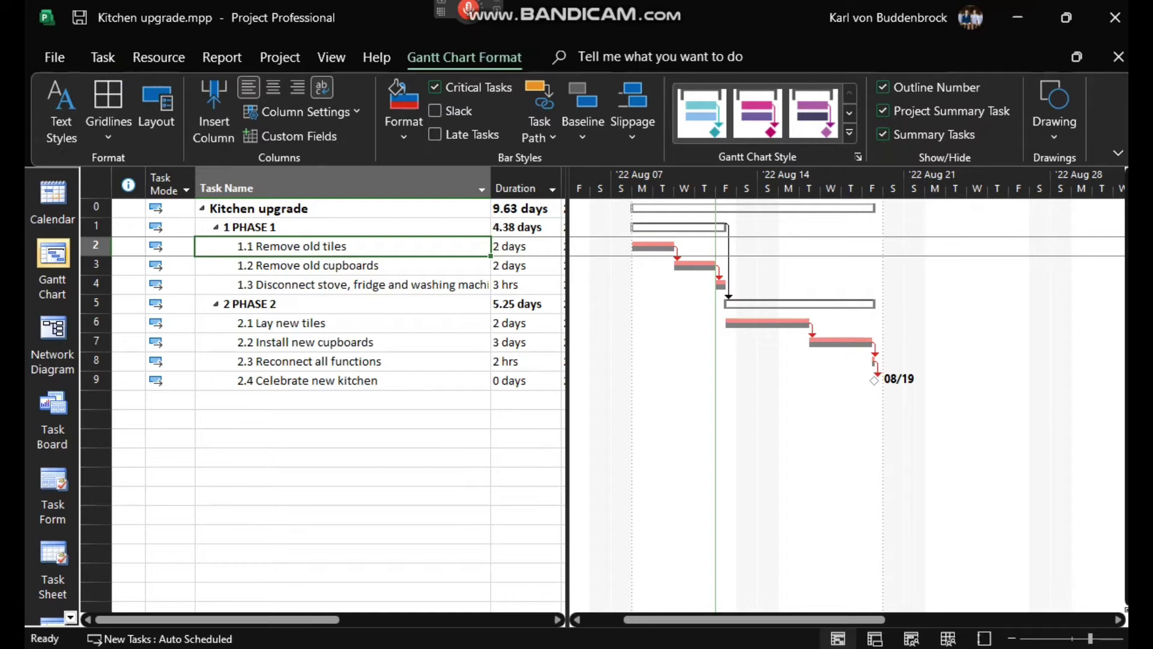
- Click into the Remove old tiles task name, leave it unchanged, and return to the Task tab
{"action": "left_click", "coordinate": [328, 246]}
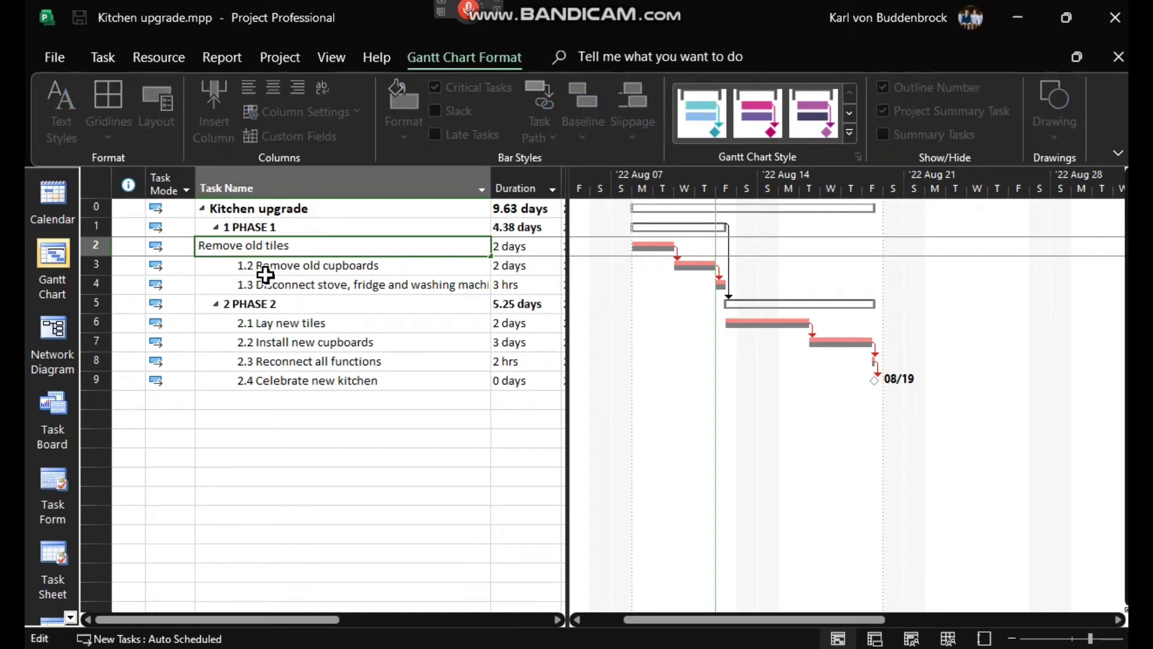
{"action": "left_click", "coordinate": [279, 300]}
{"action": "left_click", "coordinate": [265, 248]}
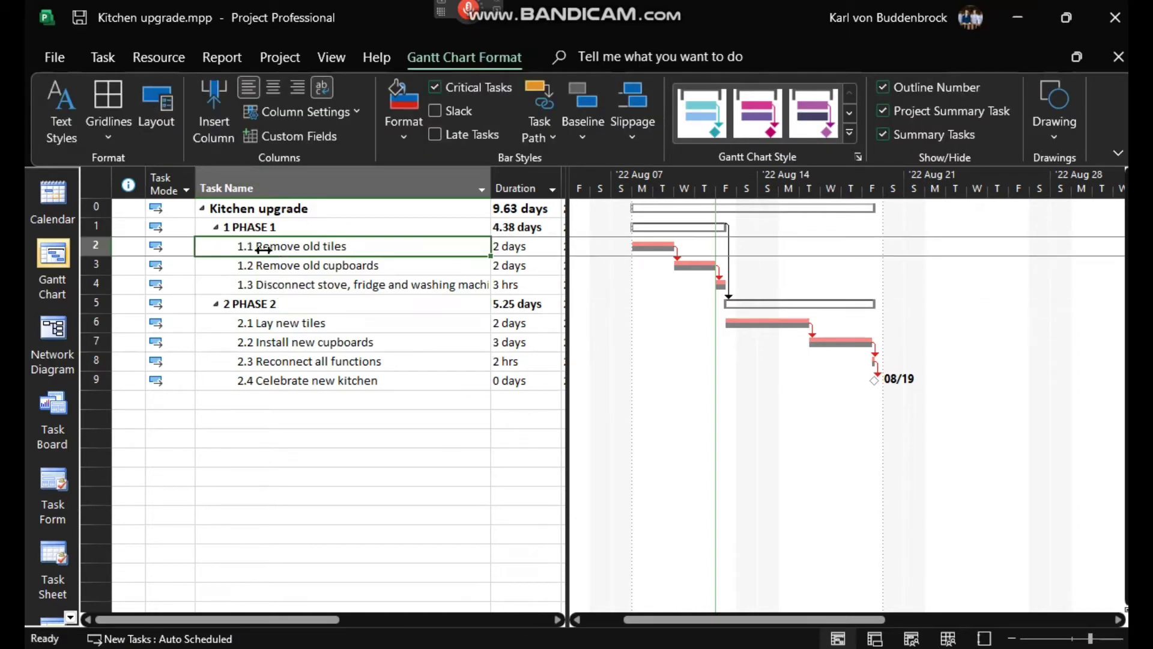
{"action": "left_click", "coordinate": [93, 57]}
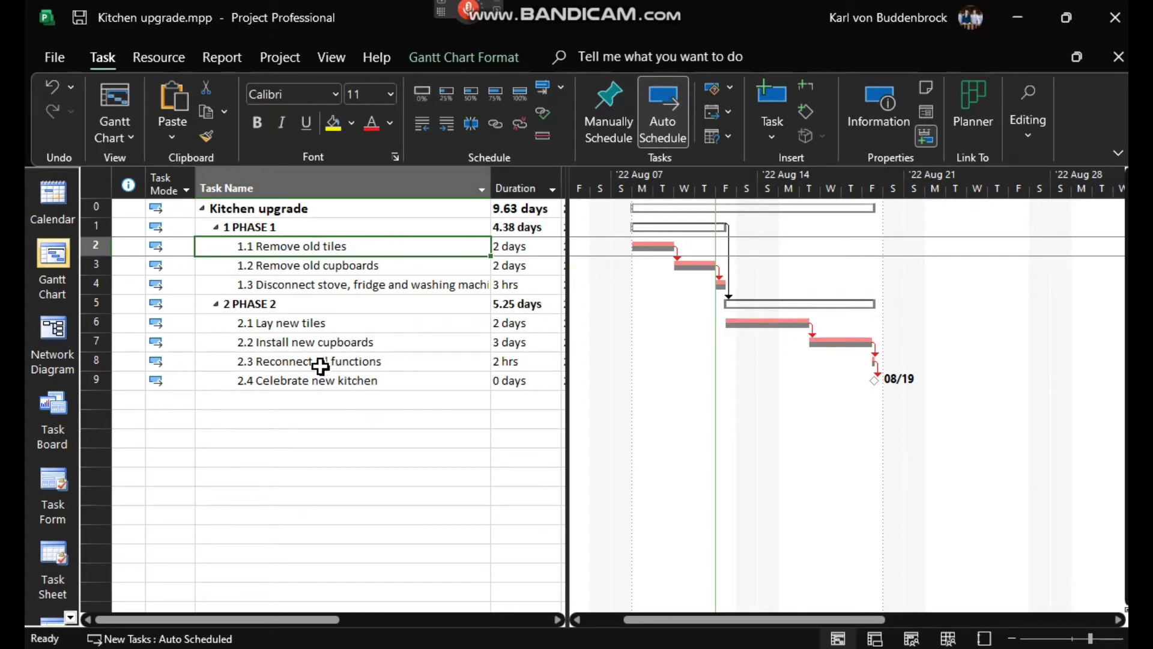
{"action": "left_click", "coordinate": [50, 406]}
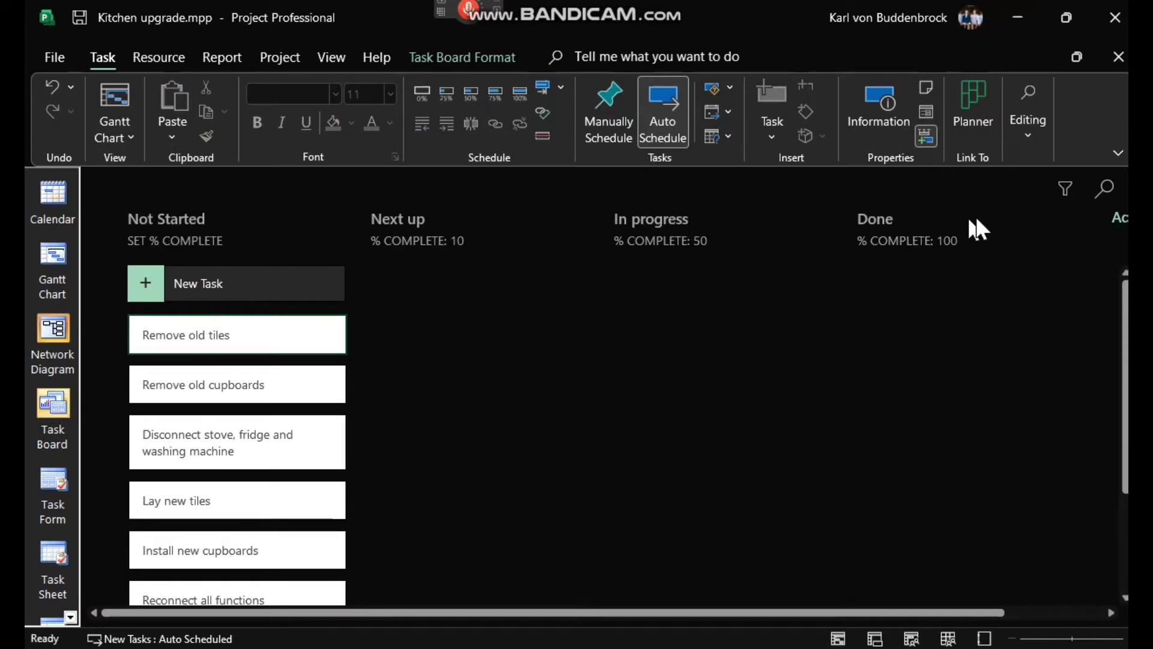
{"action": "left_click", "coordinate": [183, 219]}
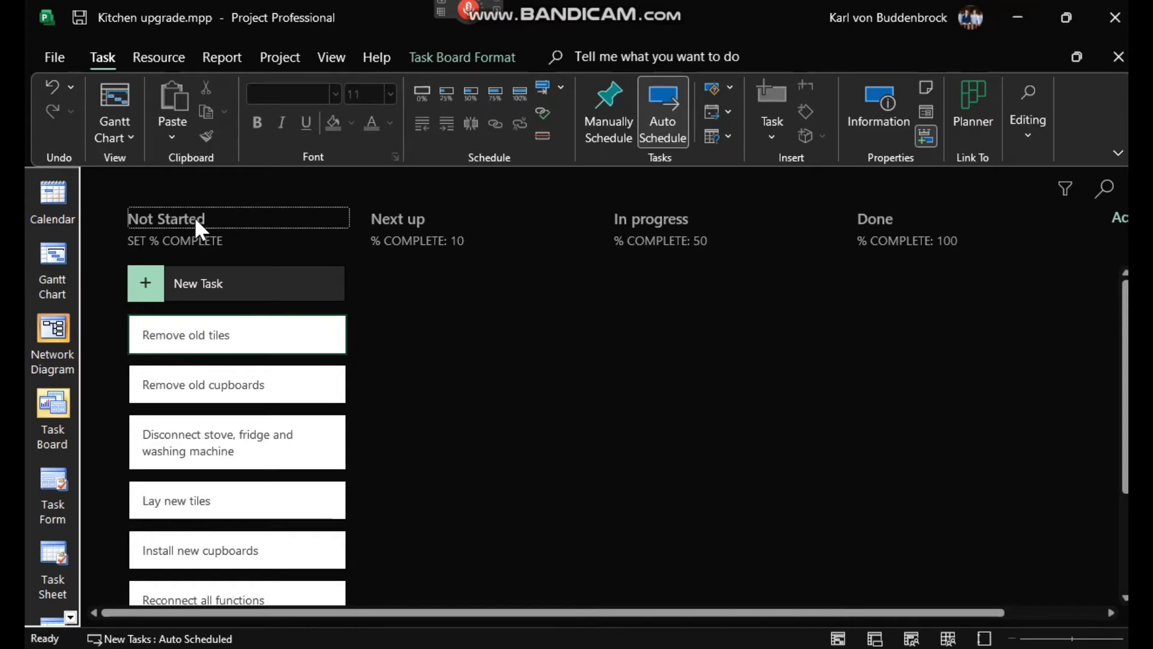
{"action": "left_click", "coordinate": [390, 221]}
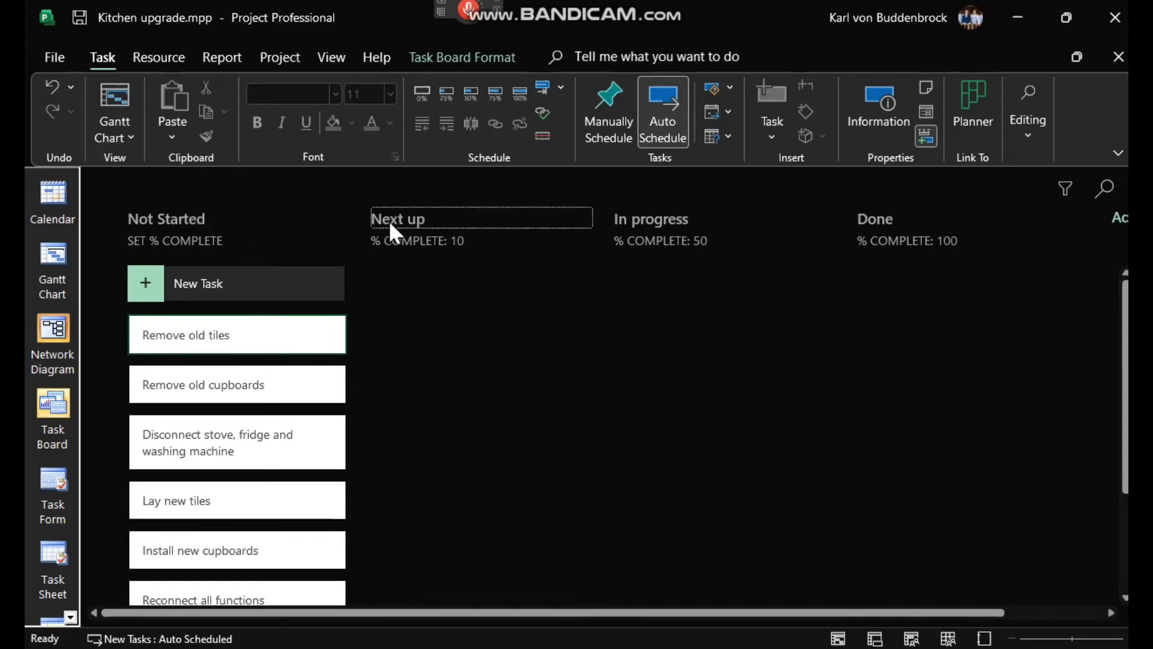
{"action": "right_click", "coordinate": [414, 212]}
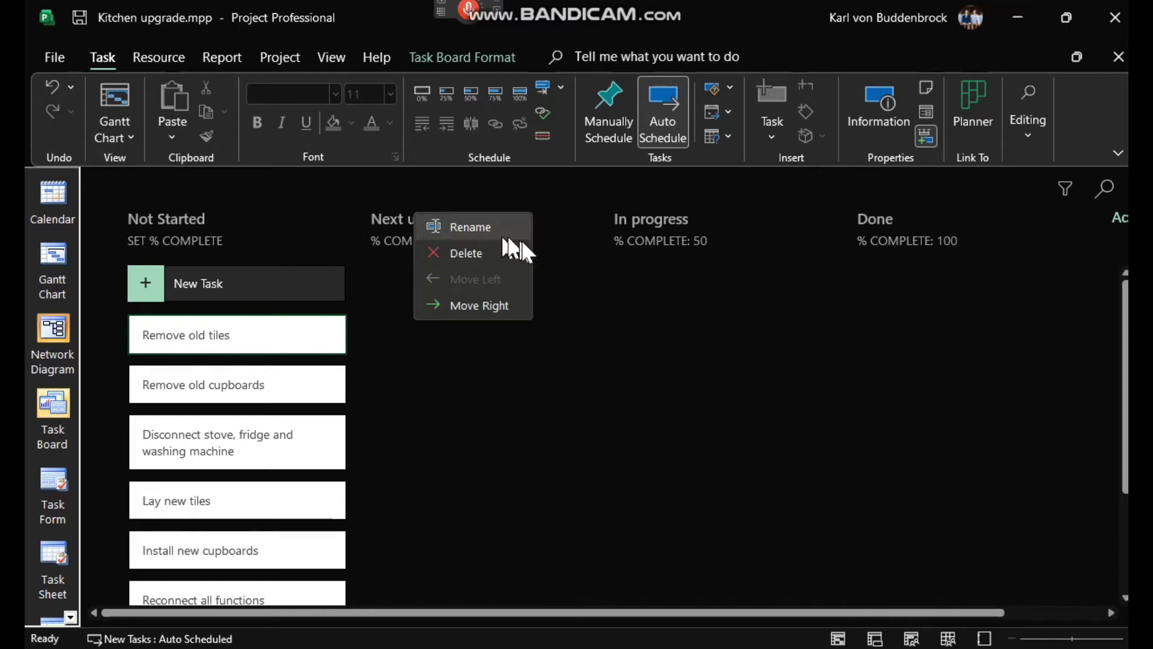
{"action": "left_click", "coordinate": [430, 396]}
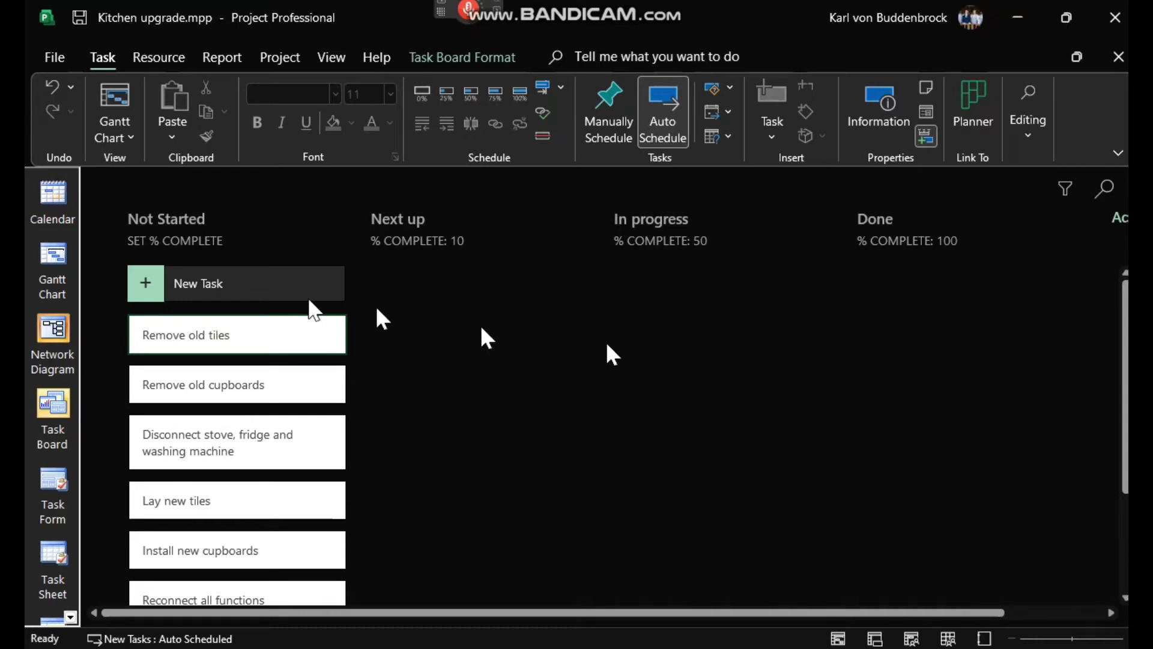
- Move Remove old tiles to Next up and Remove old cupboards to Done
{"action": "left_click_drag", "start_coordinate": [192, 334], "coordinate": [442, 285]}
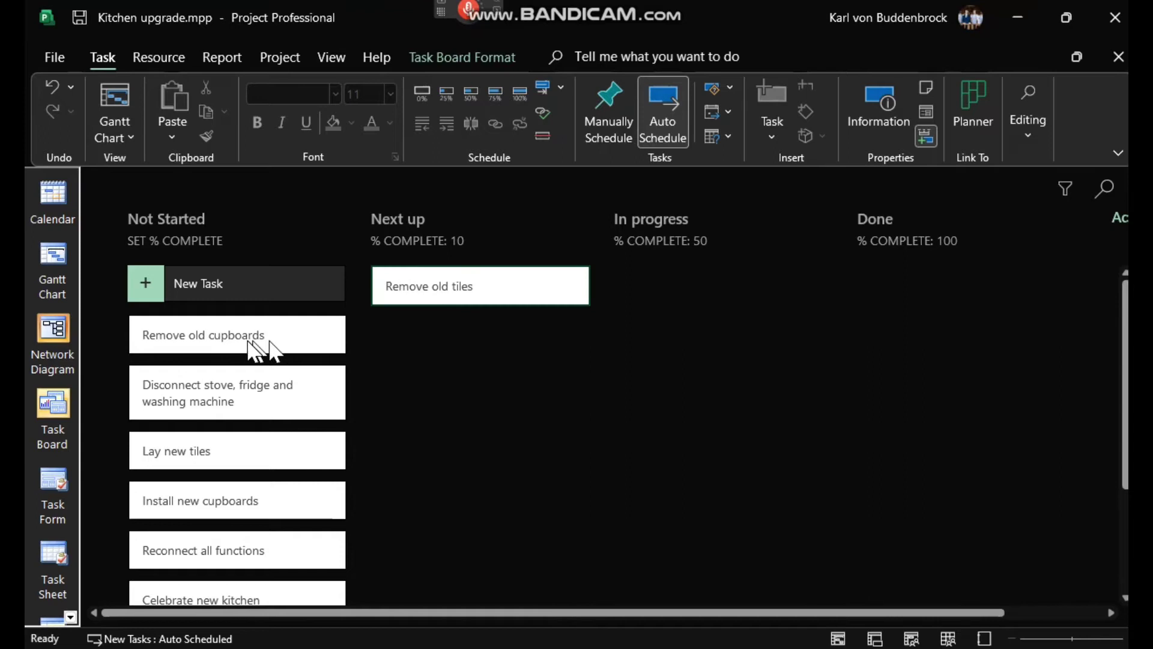
{"action": "left_click_drag", "start_coordinate": [244, 340], "coordinate": [964, 289]}
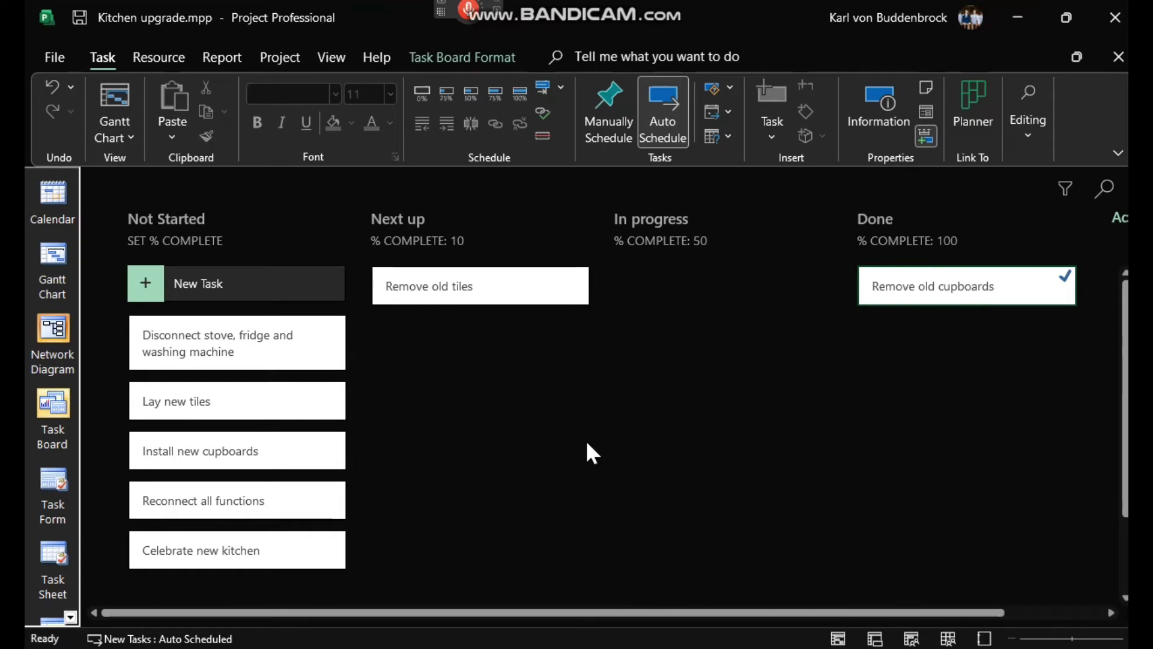
- Switch back to the Gantt Chart view to see Remove old cupboards at 100%
{"action": "left_click", "coordinate": [50, 255]}
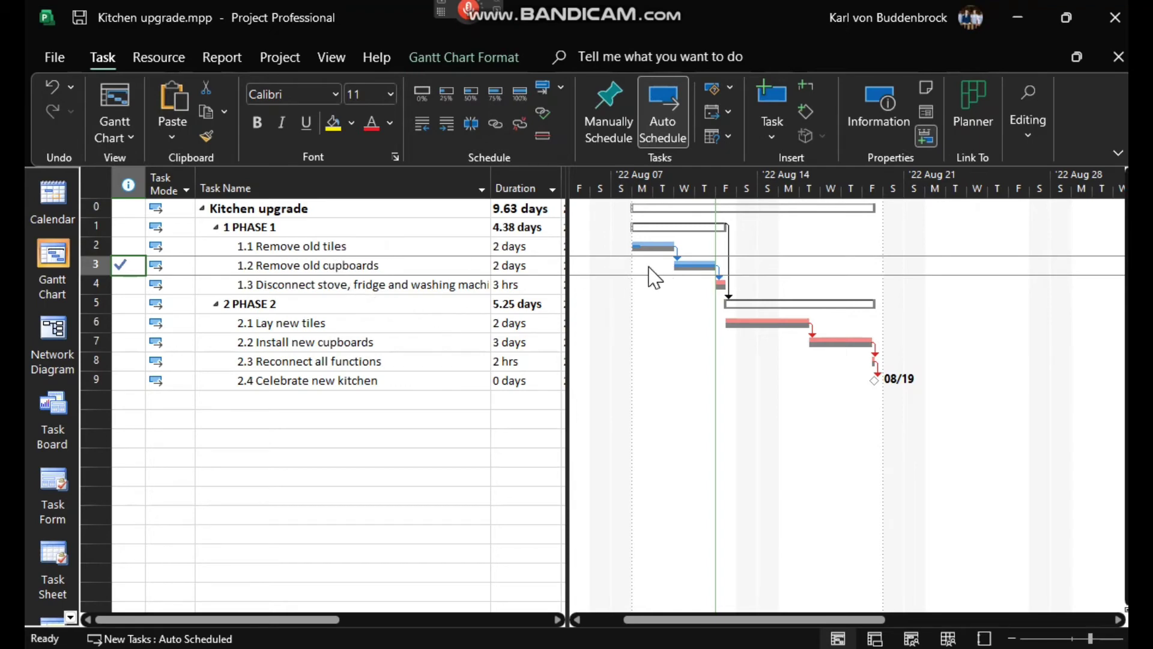
- Switch to Tracking Gantt, showing tiles at 10%, Phase 1 at 50%, project at 23%
{"action": "left_click", "coordinate": [69, 618]}
{"action": "left_click", "coordinate": [71, 612]}
{"action": "left_click", "coordinate": [71, 613]}
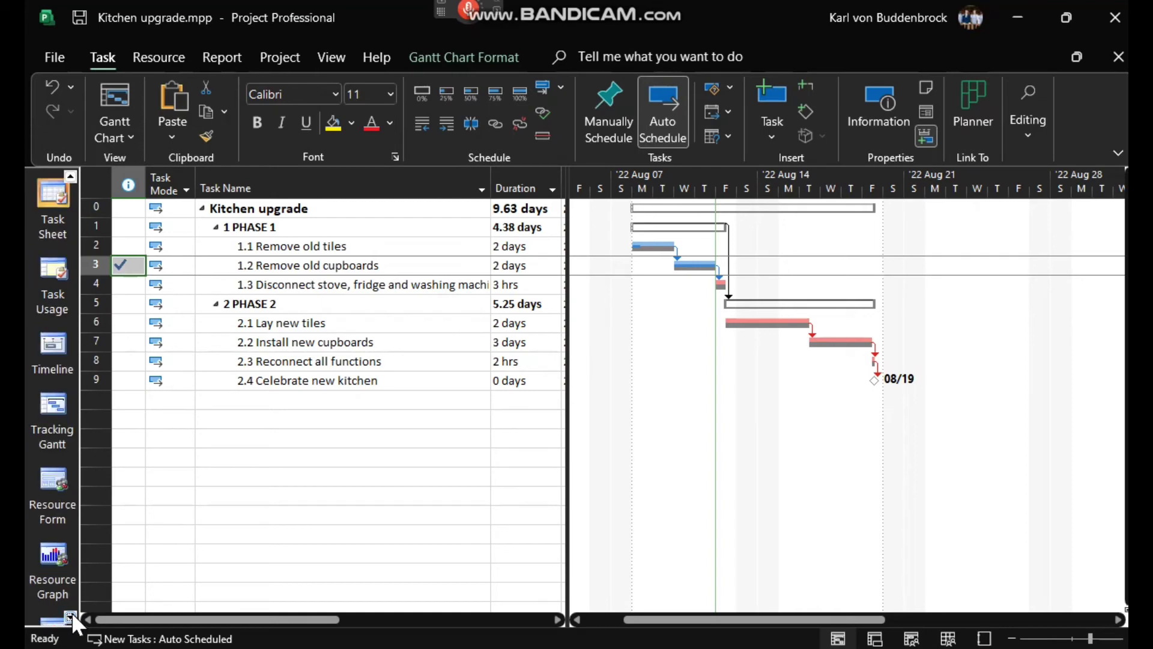
{"action": "left_click", "coordinate": [71, 612]}
{"action": "left_click", "coordinate": [71, 613]}
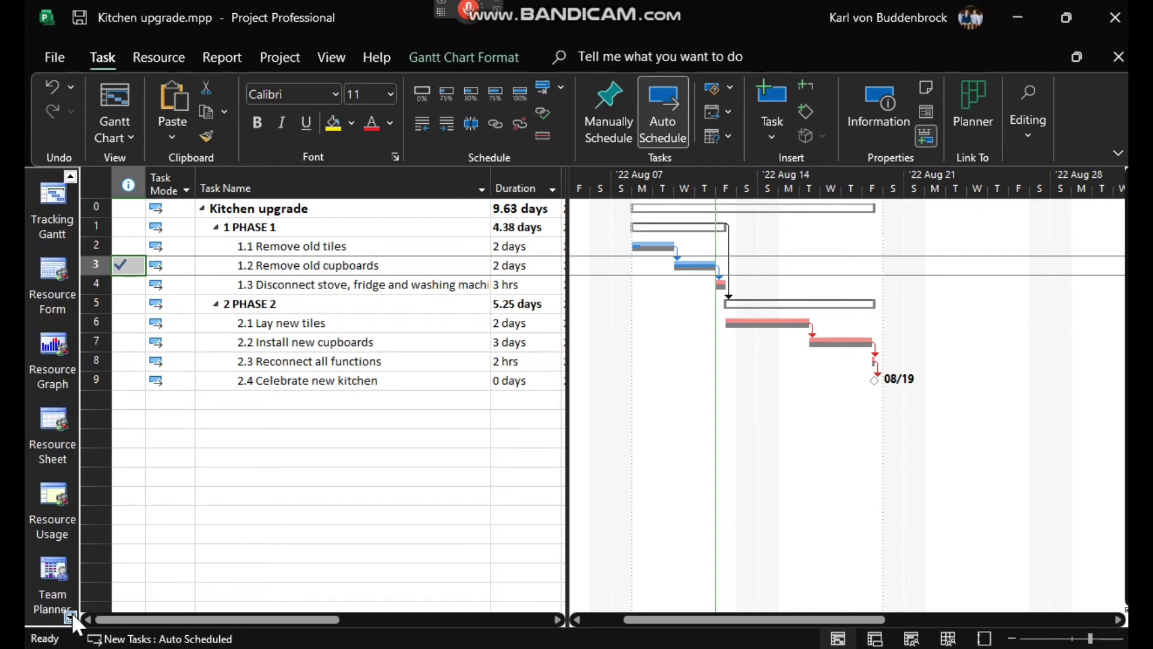
{"action": "left_click", "coordinate": [48, 195]}
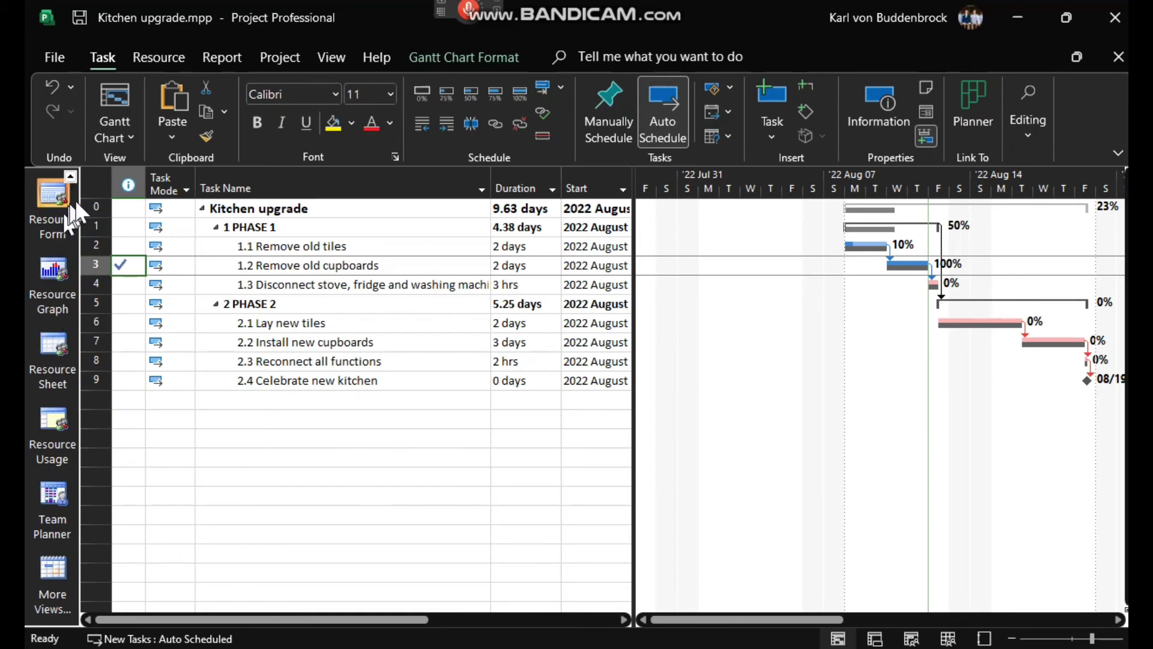
{"action": "left_click", "coordinate": [70, 177]}
{"action": "left_click", "coordinate": [70, 177]}
{"action": "left_click", "coordinate": [70, 176]}
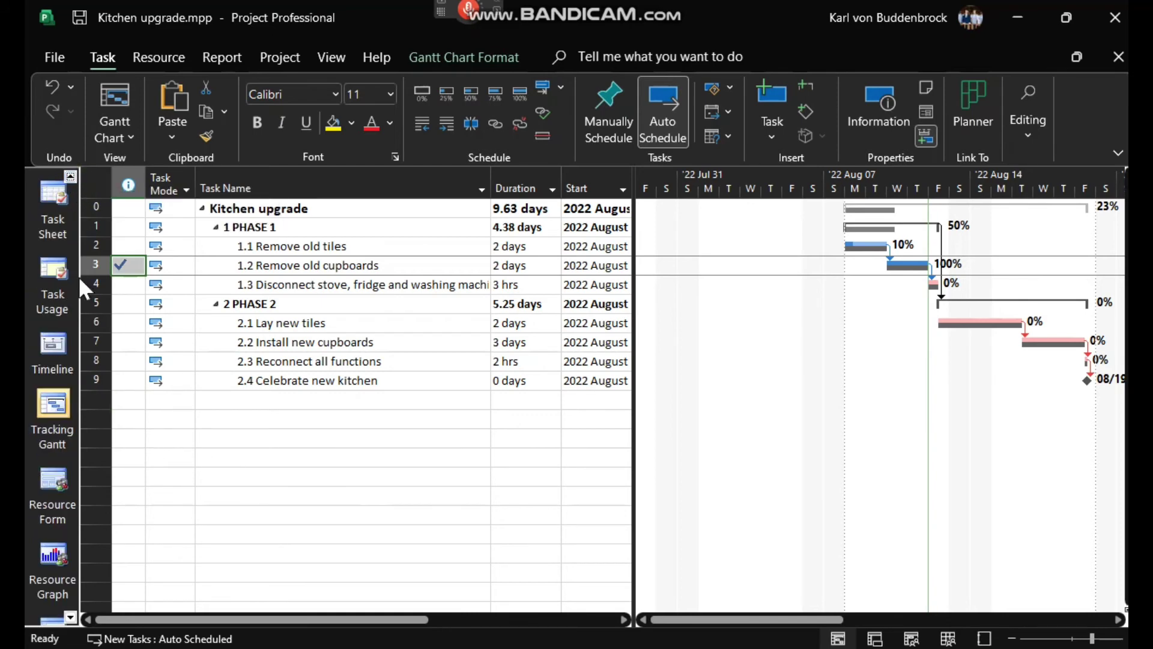
- Move Disconnect stove, fridge and washing machine to Next up on the Task Board, then view the Gantt chart
{"action": "left_click", "coordinate": [72, 182]}
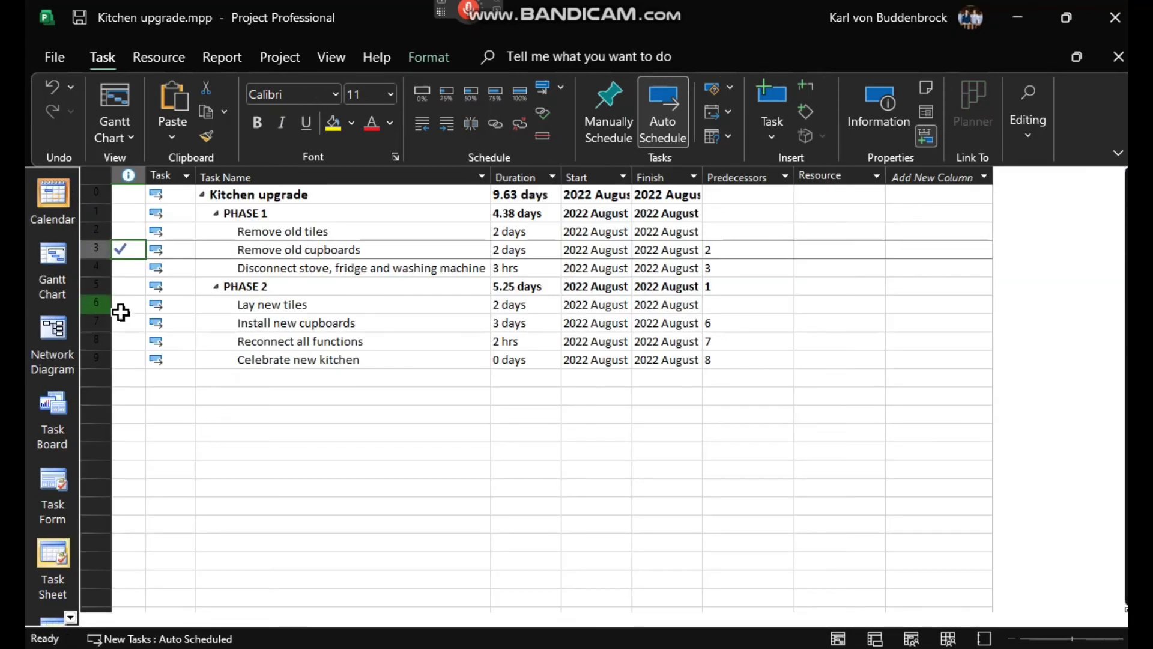
{"action": "left_click", "coordinate": [58, 254]}
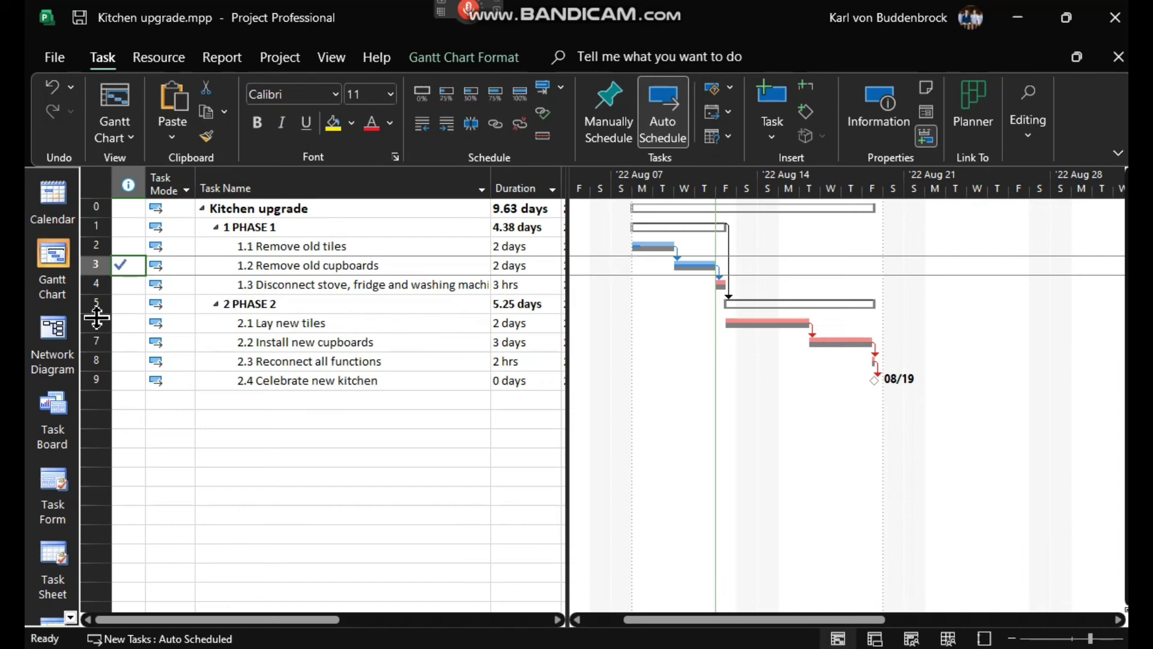
{"action": "left_click", "coordinate": [44, 415]}
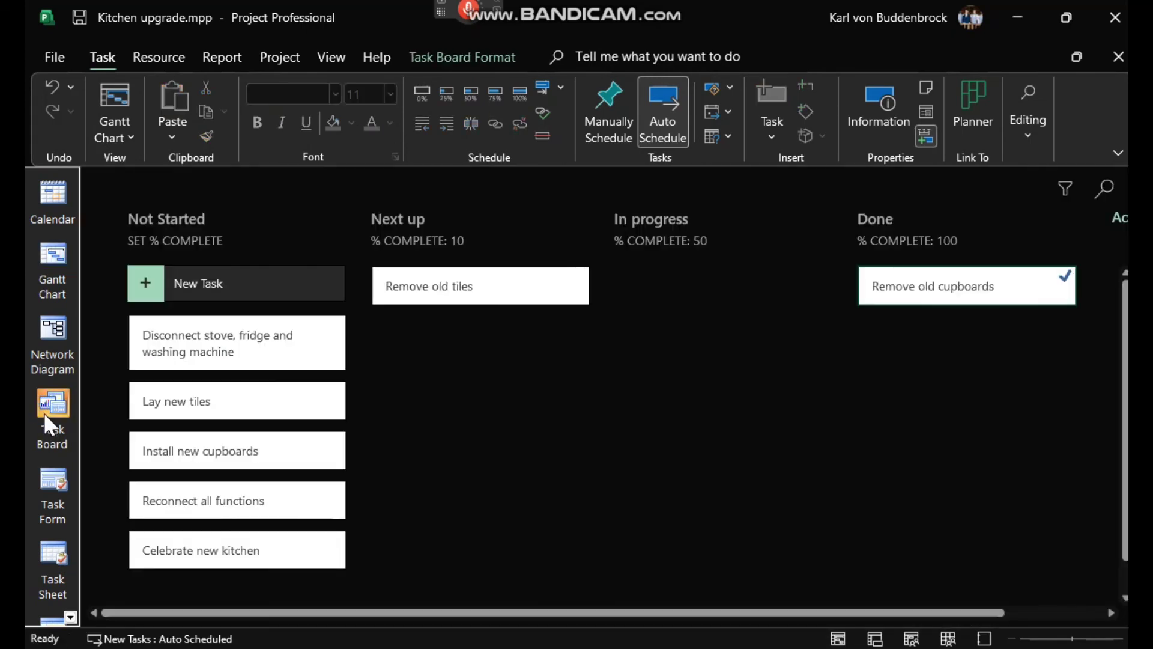
{"action": "left_click_drag", "start_coordinate": [204, 338], "coordinate": [443, 343]}
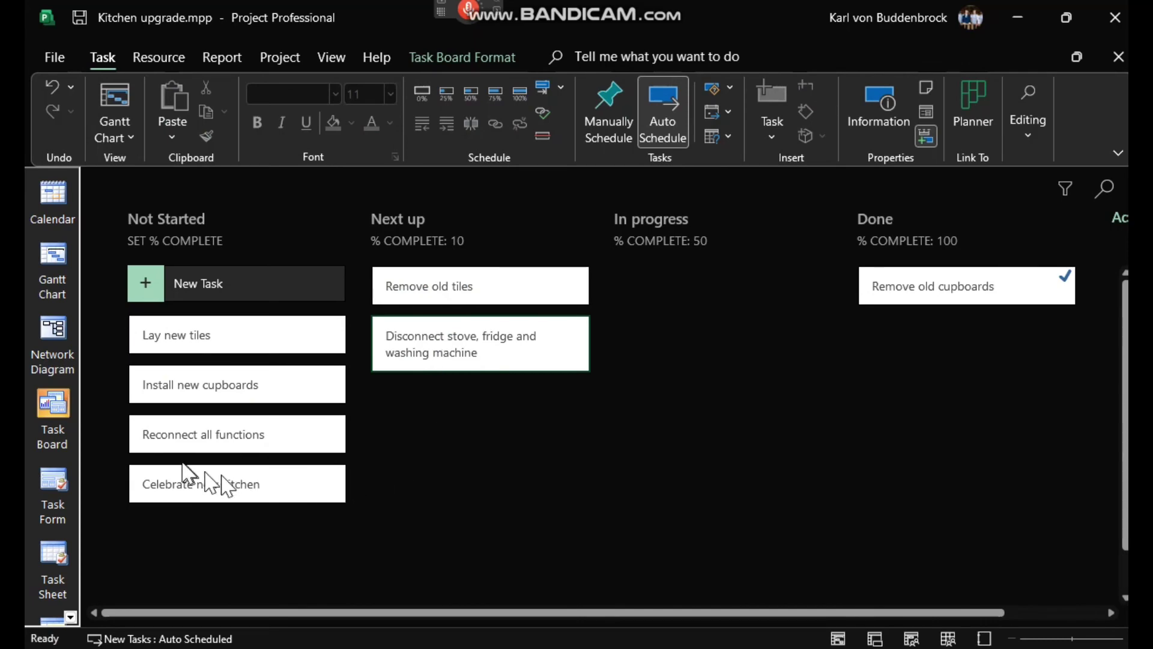
{"action": "left_click", "coordinate": [41, 258]}
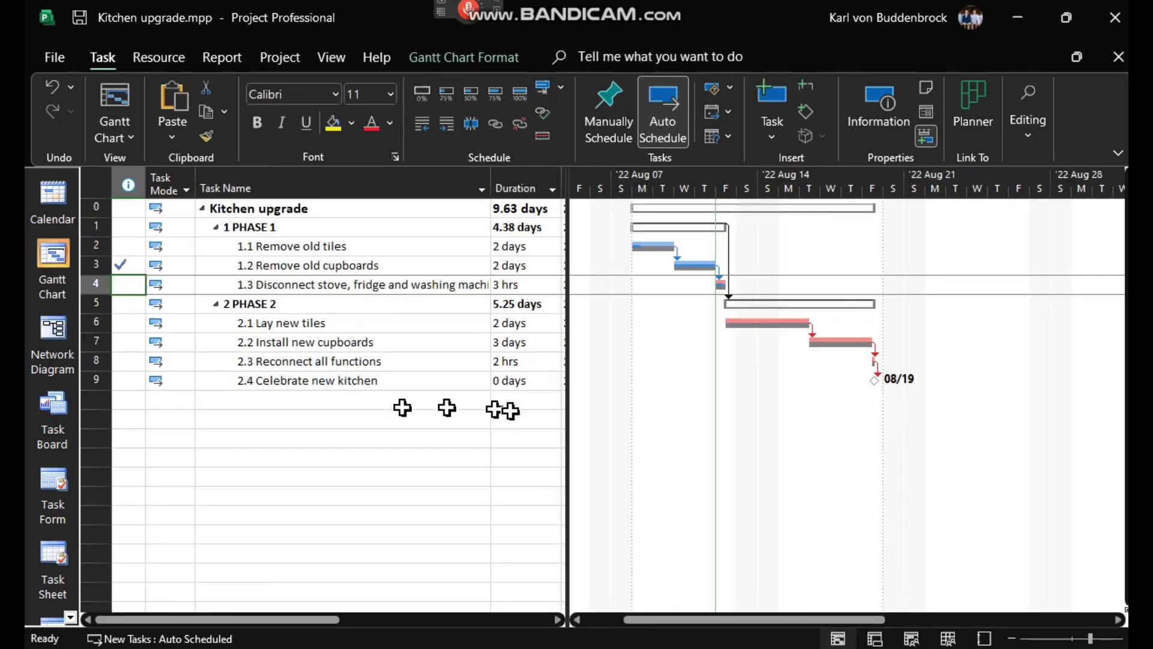
- Enable the Current progress line displayed at the current date in Progress Lines
{"action": "left_click", "coordinate": [715, 286]}
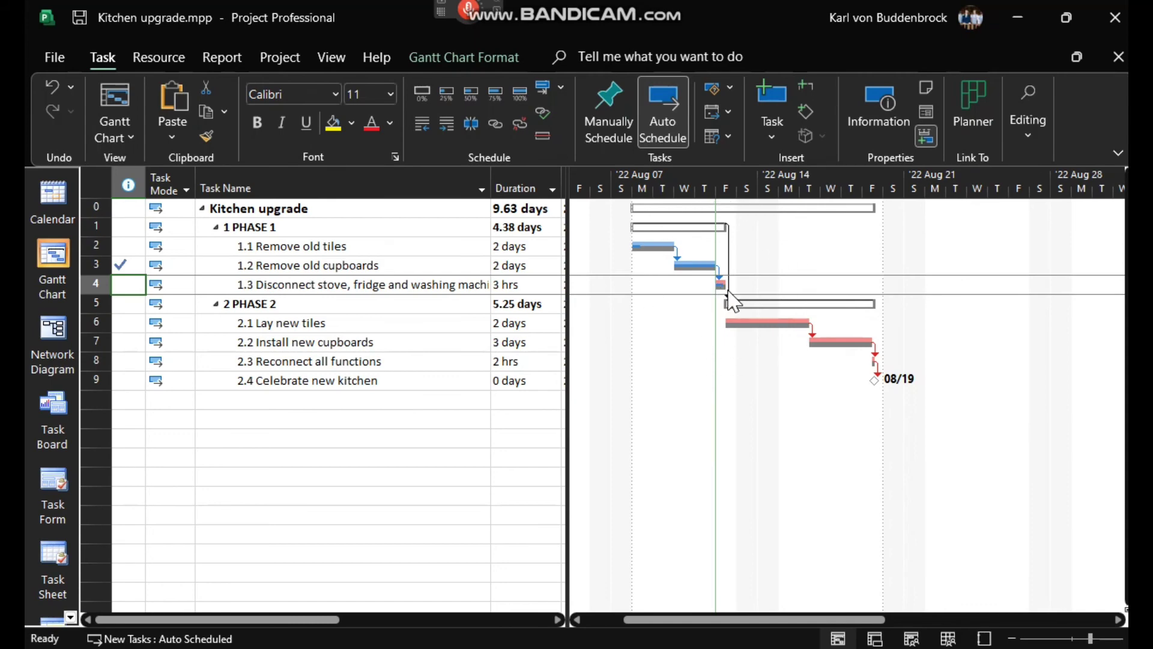
{"action": "right_click", "coordinate": [679, 413]}
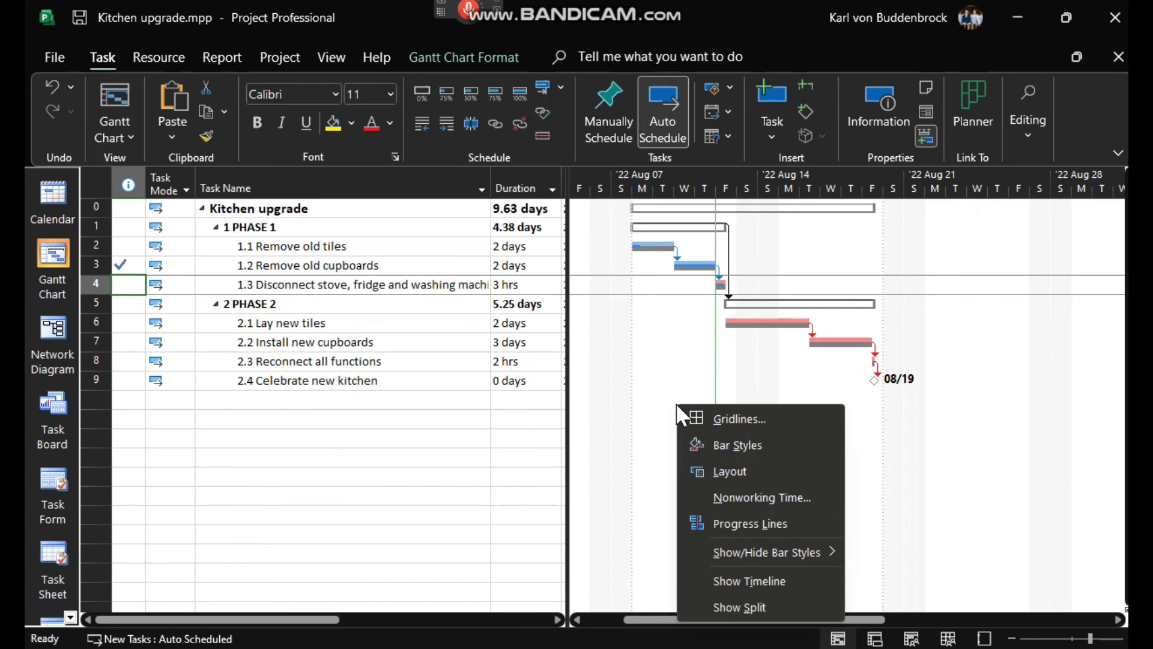
{"action": "left_click", "coordinate": [728, 527]}
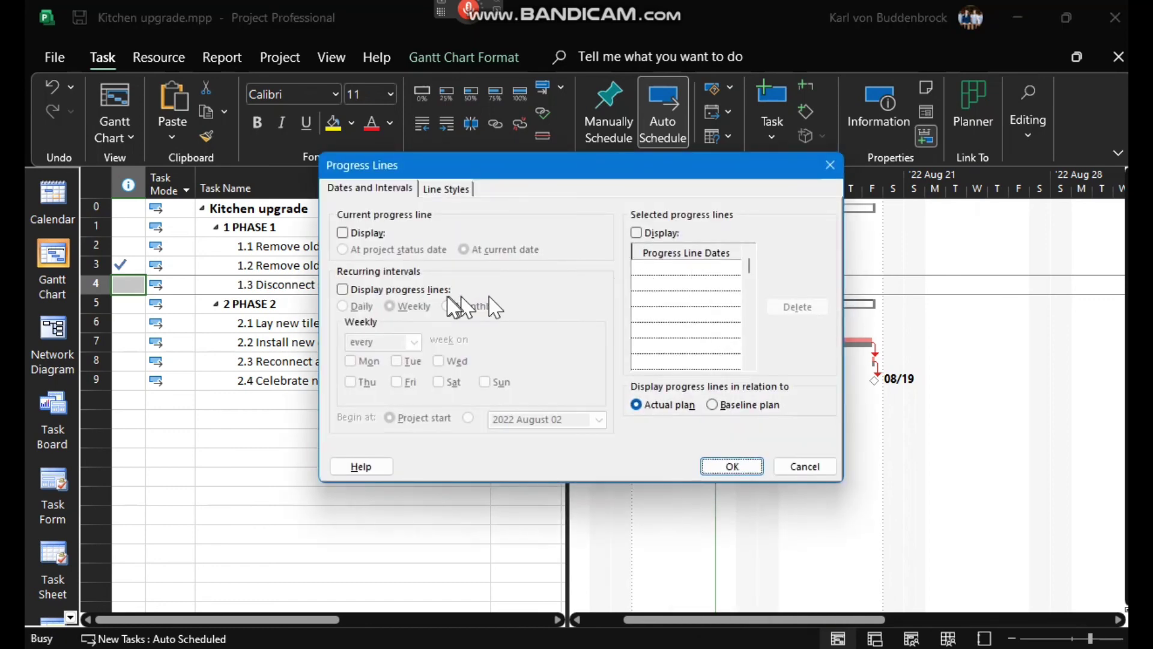
{"action": "left_click", "coordinate": [354, 234]}
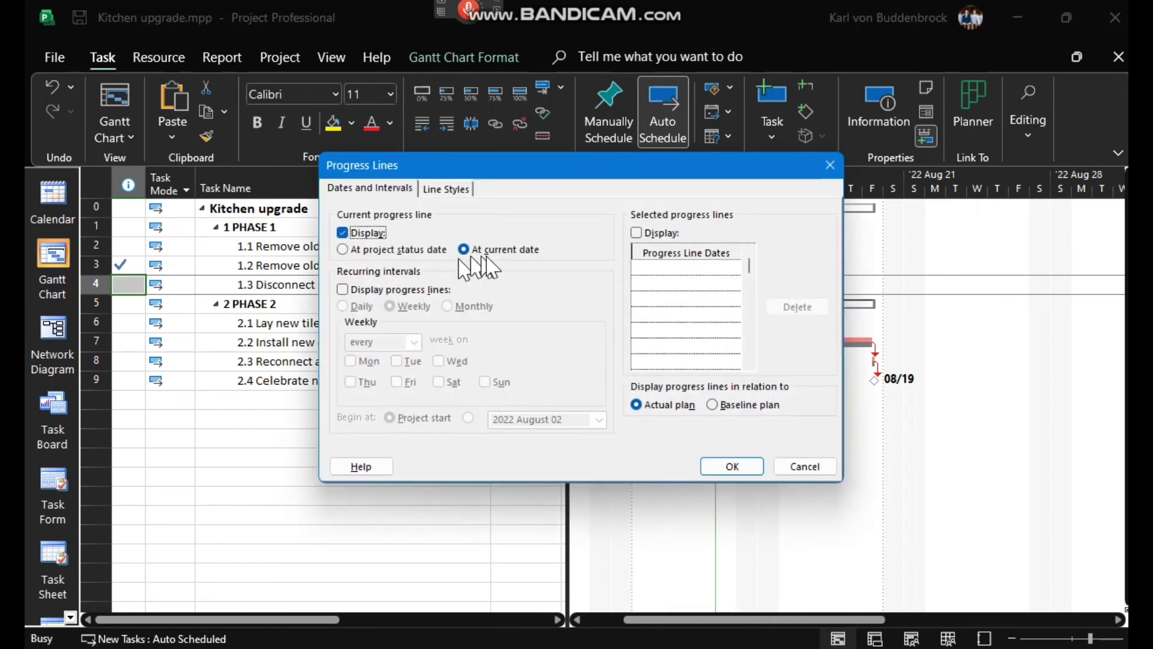
{"action": "left_click", "coordinate": [743, 467]}
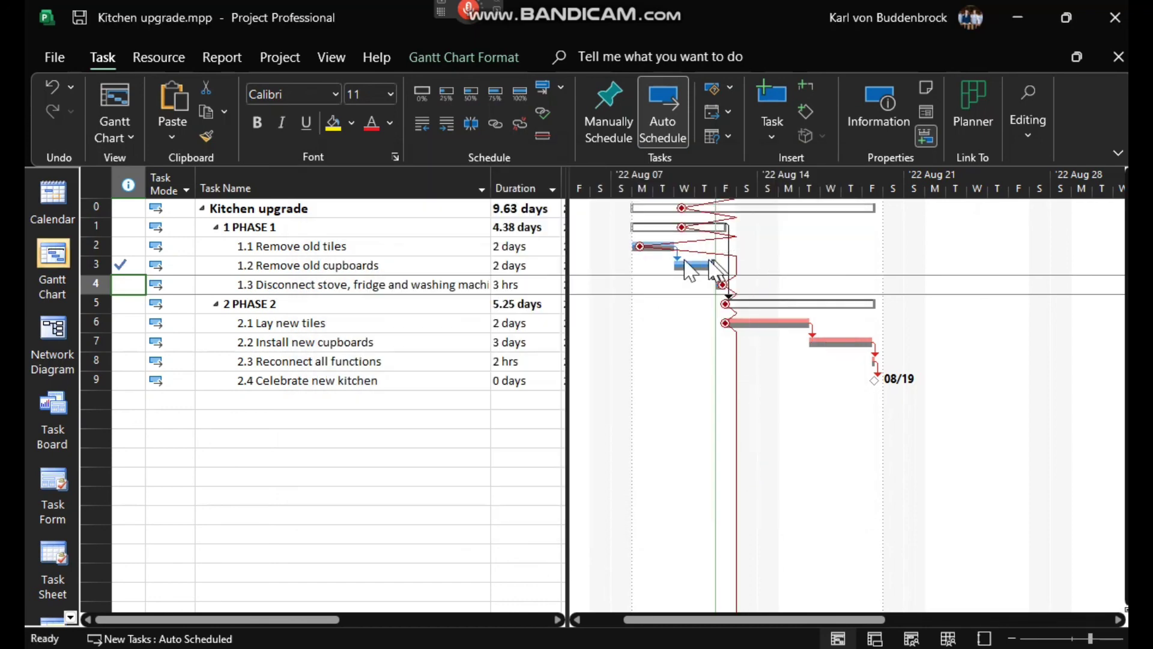
{"action": "left_click_drag", "start_coordinate": [686, 268], "coordinate": [688, 280]}
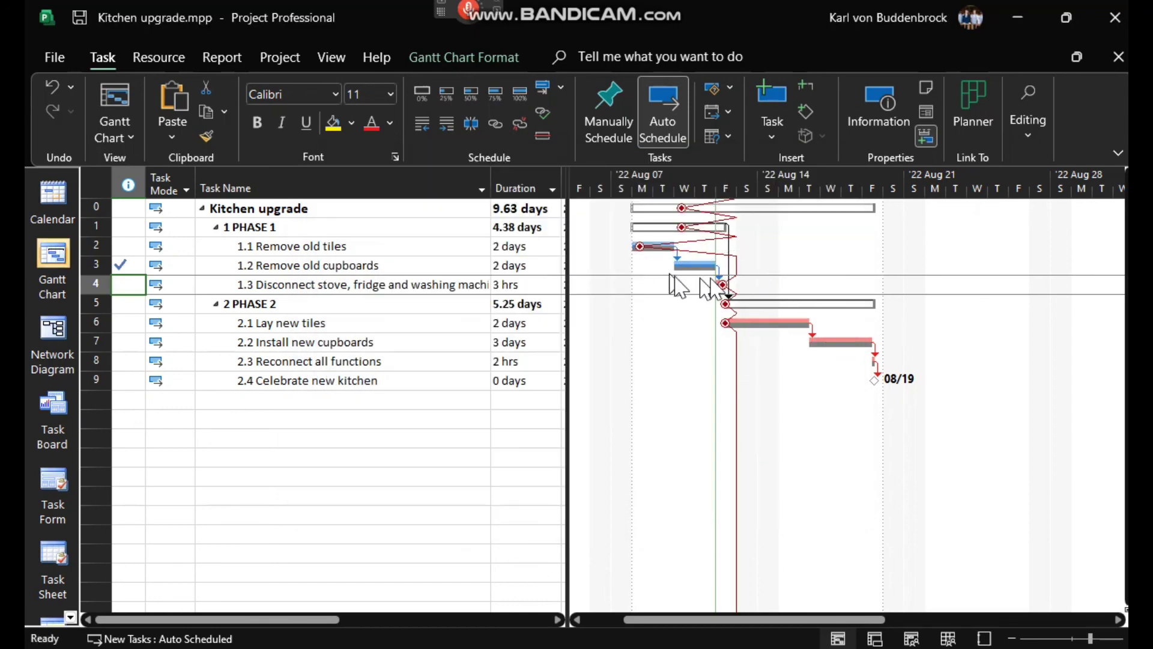